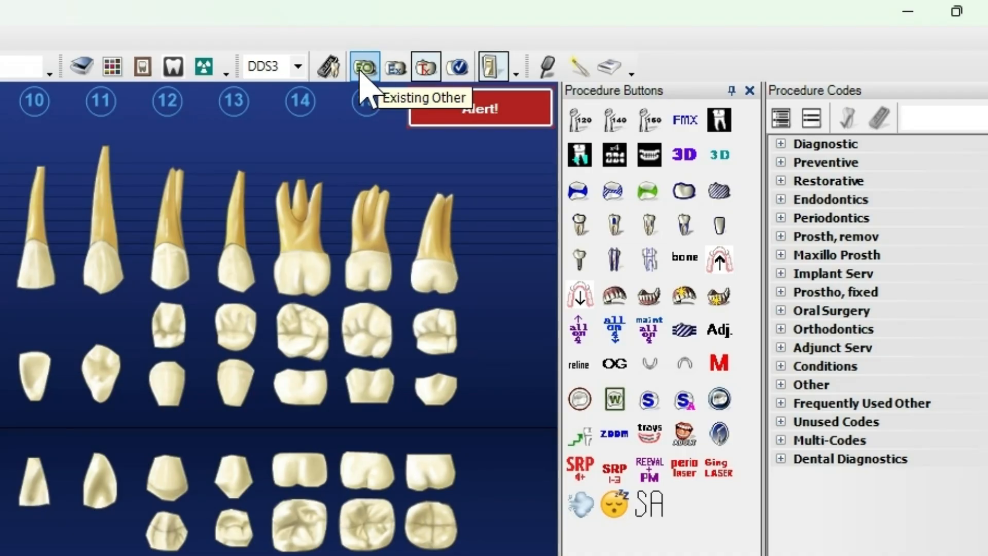
- Set new entries to Existing Other (EO) status, briefly selecting tooth 15, with Auto-State back on
click(361, 68)
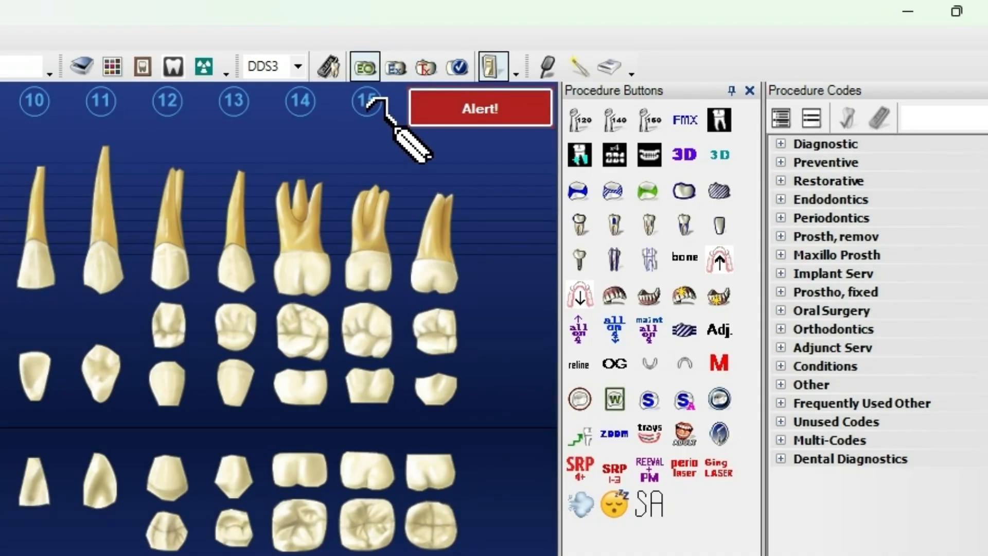
click(487, 70)
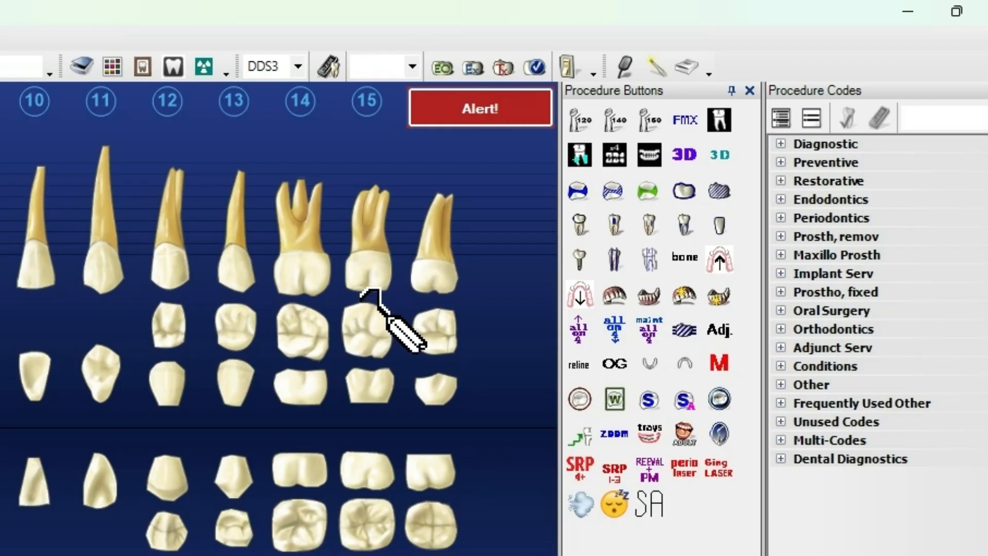
click(373, 260)
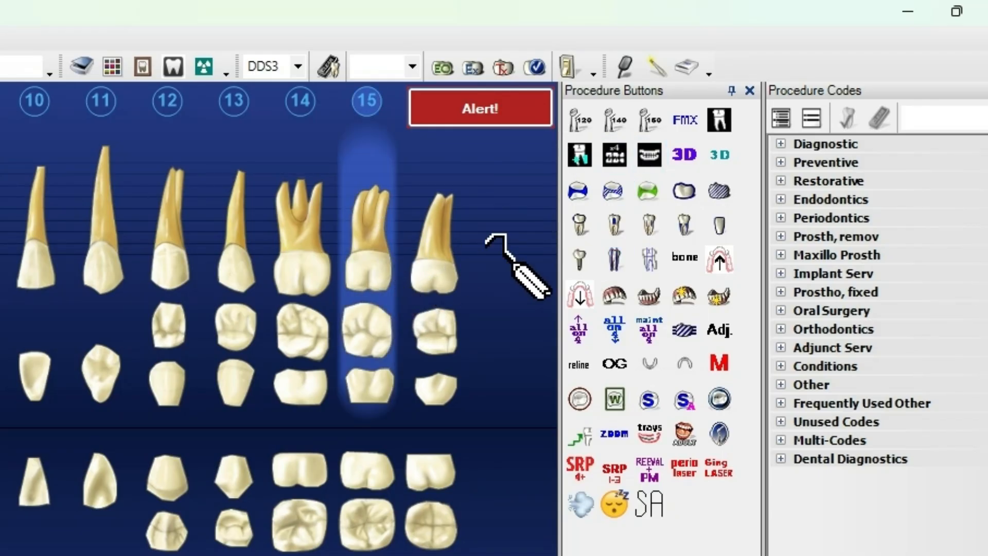
click(443, 67)
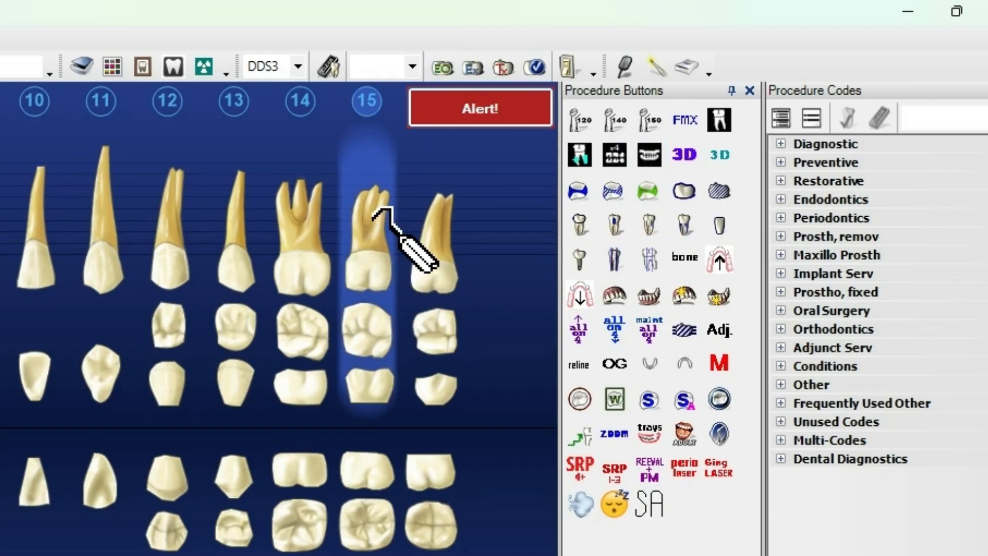
click(373, 216)
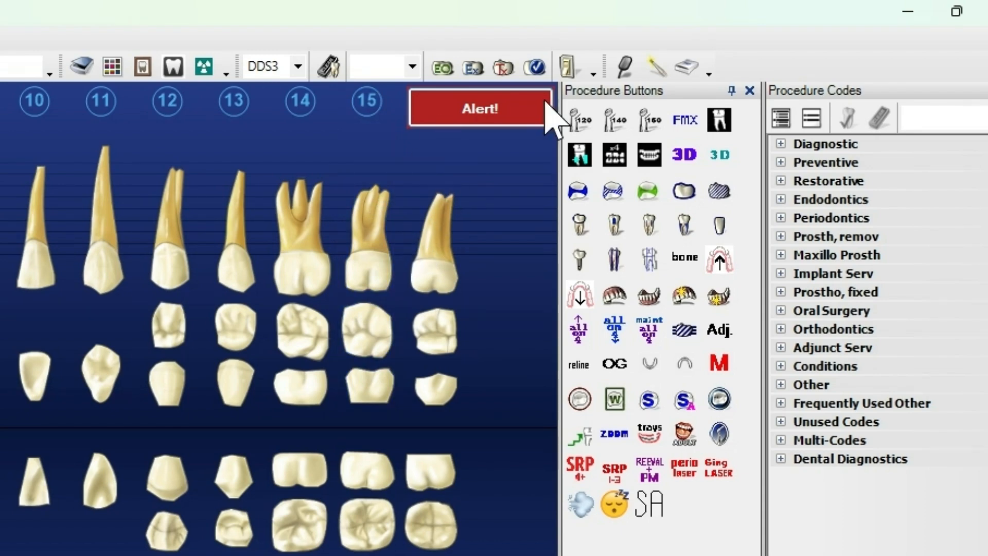
click(566, 73)
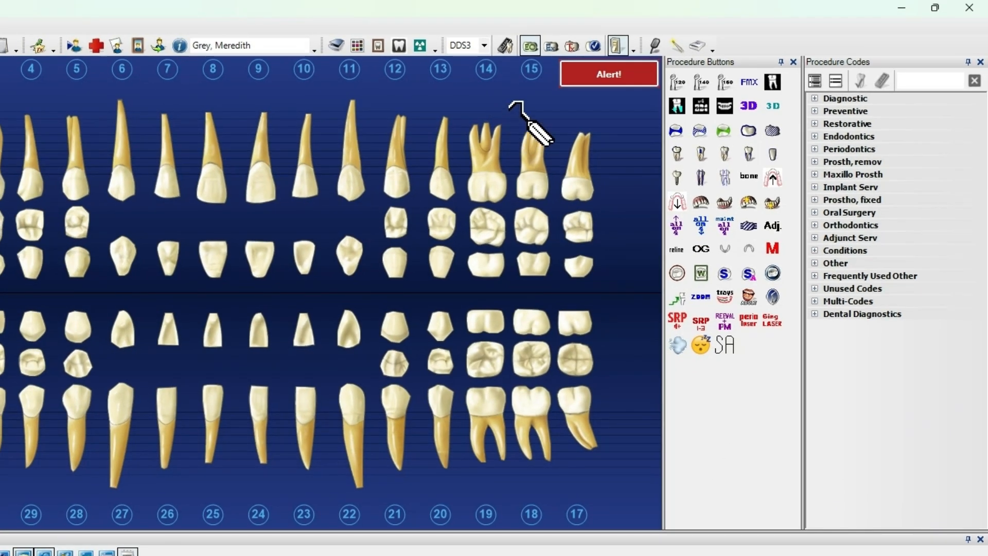
- Select tooth 14, expand the Restorative codes, search for crown, then clear the search text
click(484, 204)
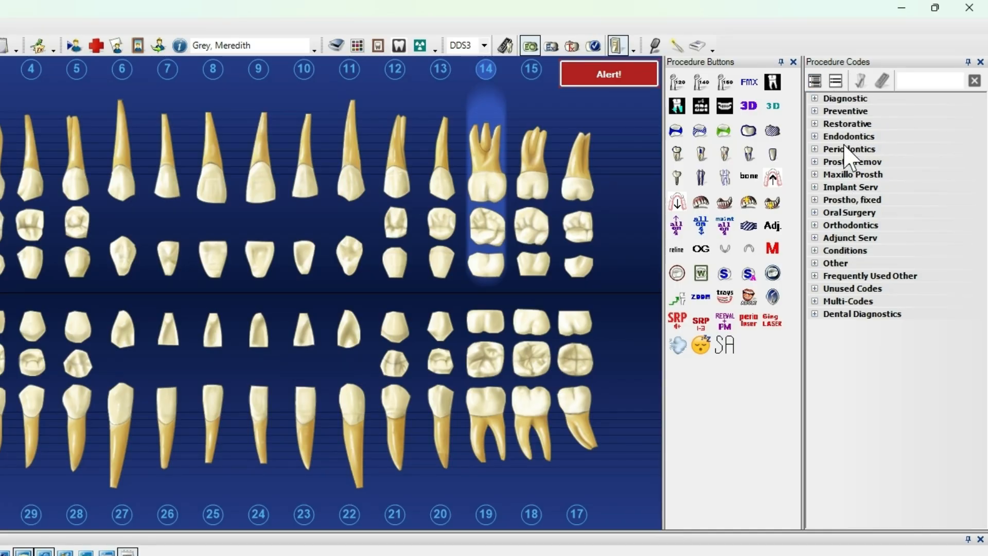
click(836, 125)
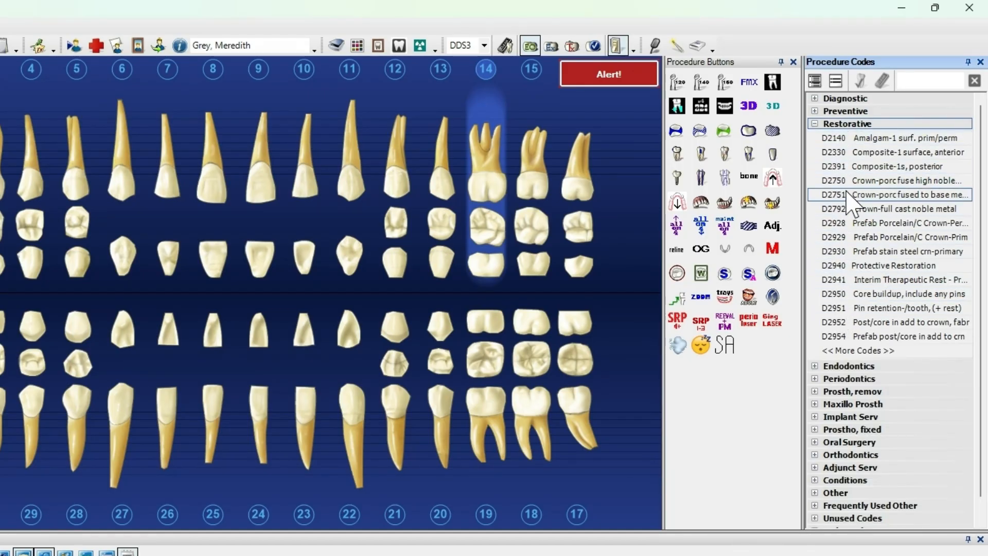
click(915, 83)
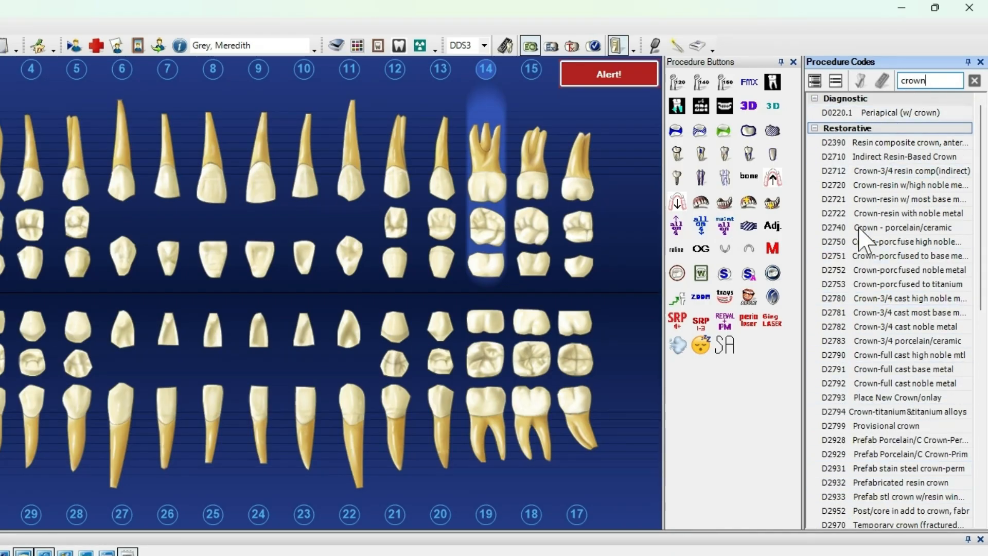
drag(930, 80, 894, 79)
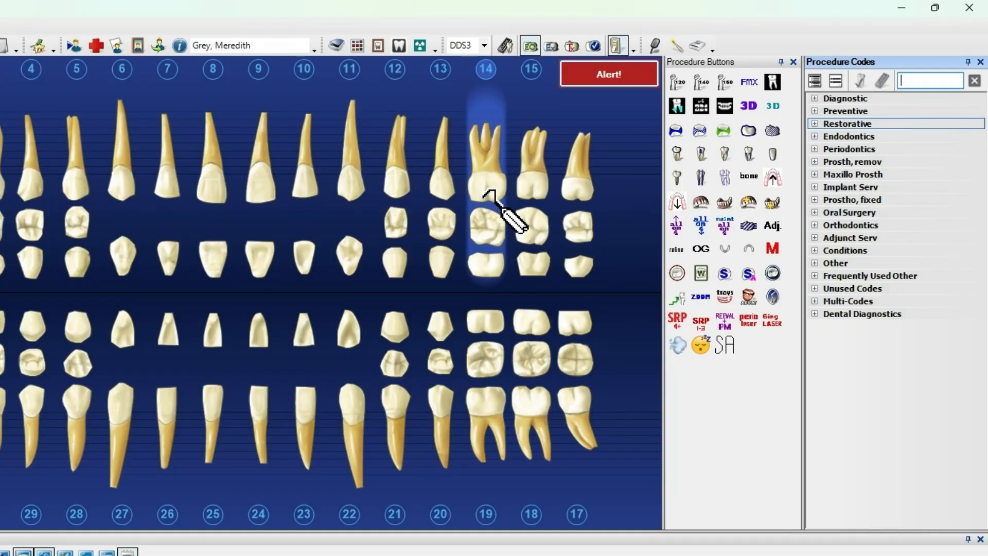
- Chart an occlusal D2391 composite filling on tooth 14
click(705, 129)
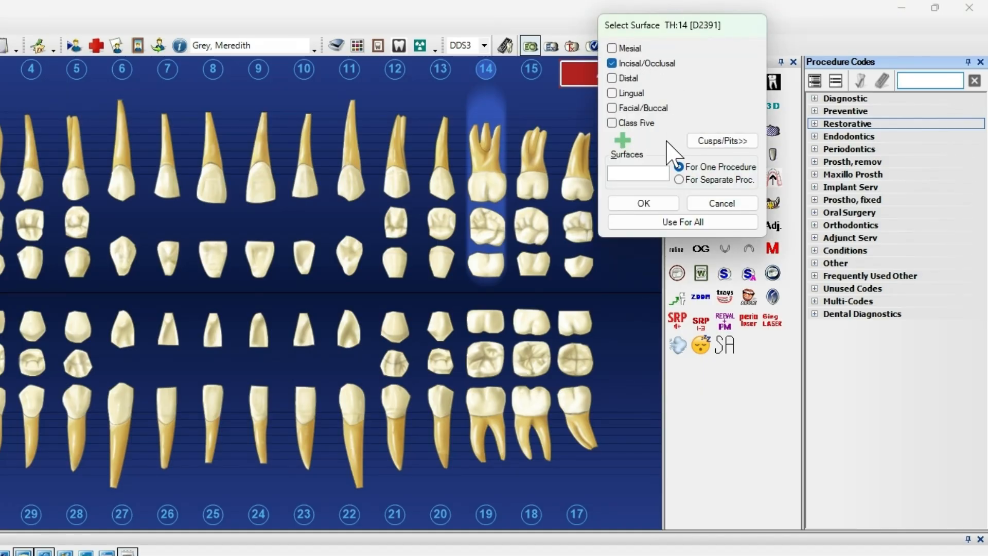
click(644, 206)
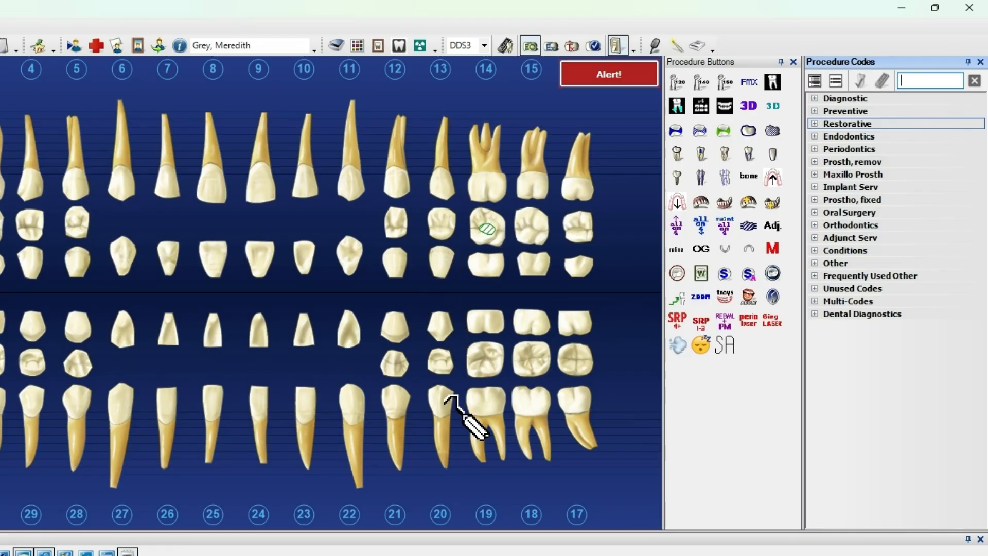
- Chart occlusal amalgam fillings on teeth 18, 19, 30 and 31, using the surface for all
click(523, 361)
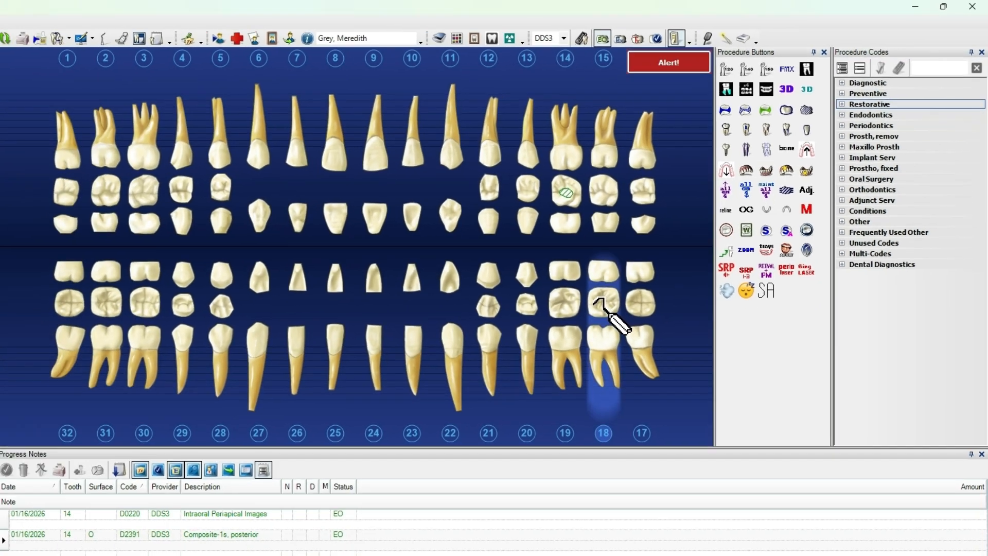
click(477, 360)
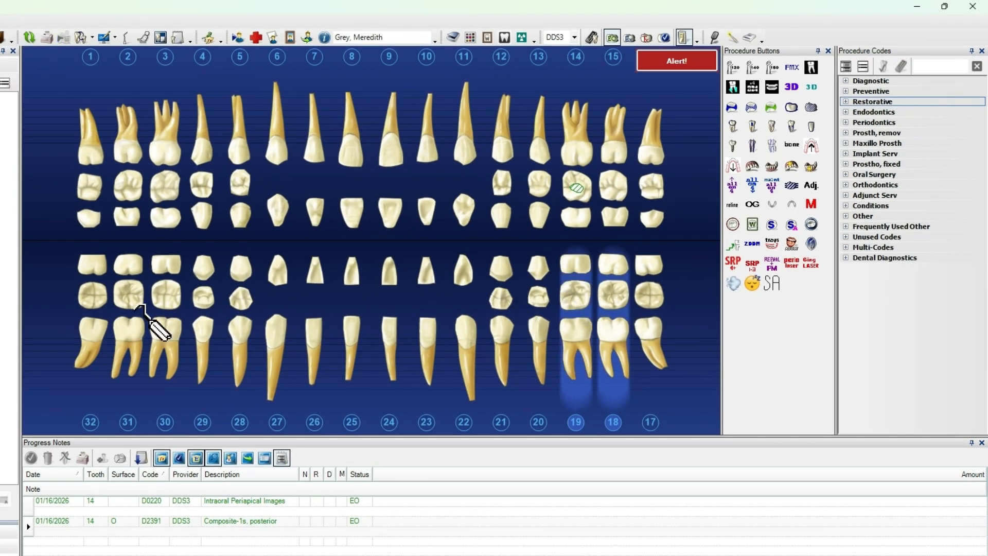
click(155, 299)
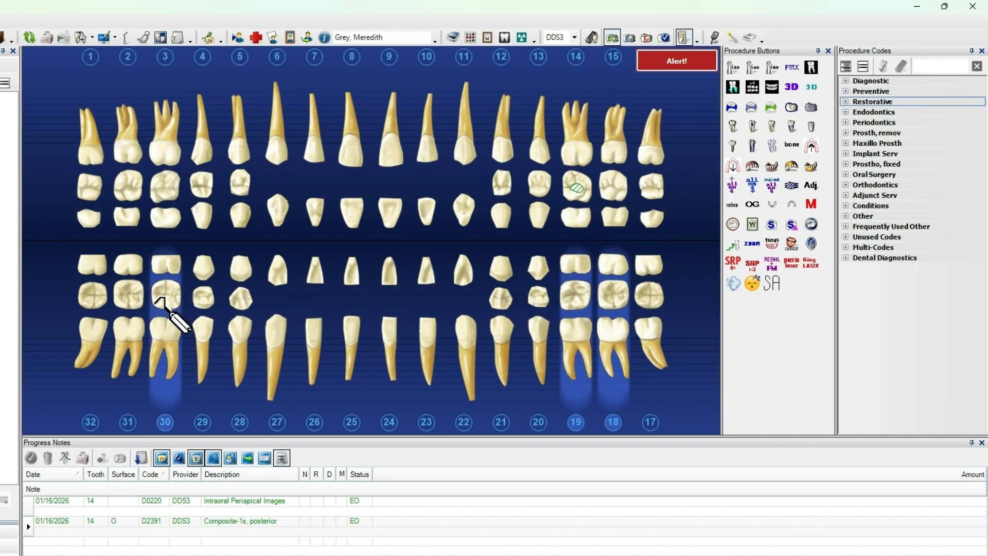
click(133, 297)
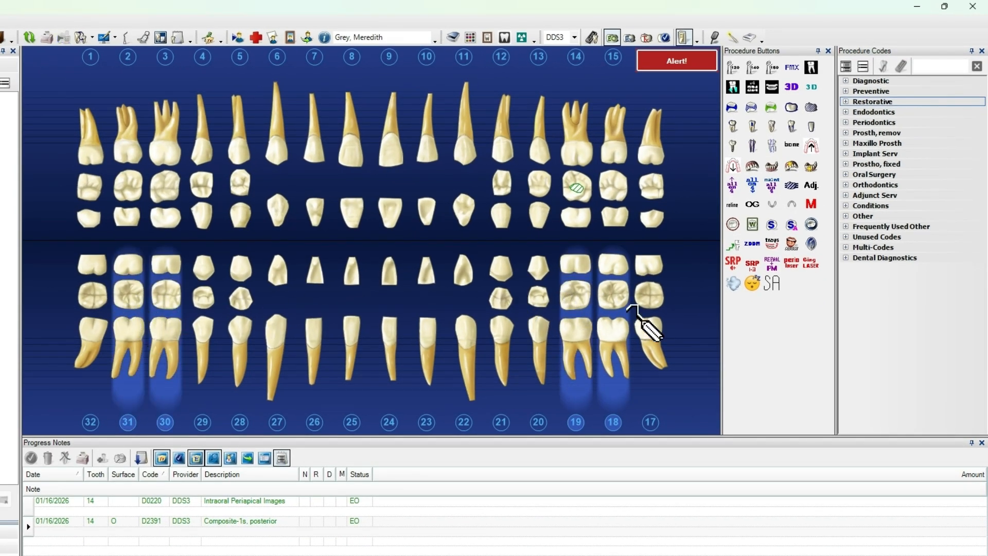
click(733, 108)
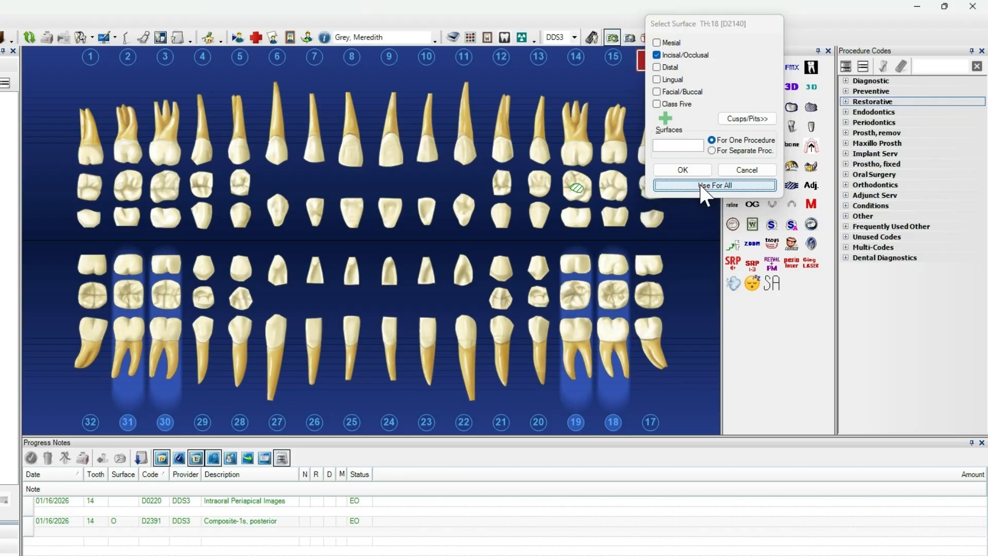
click(705, 186)
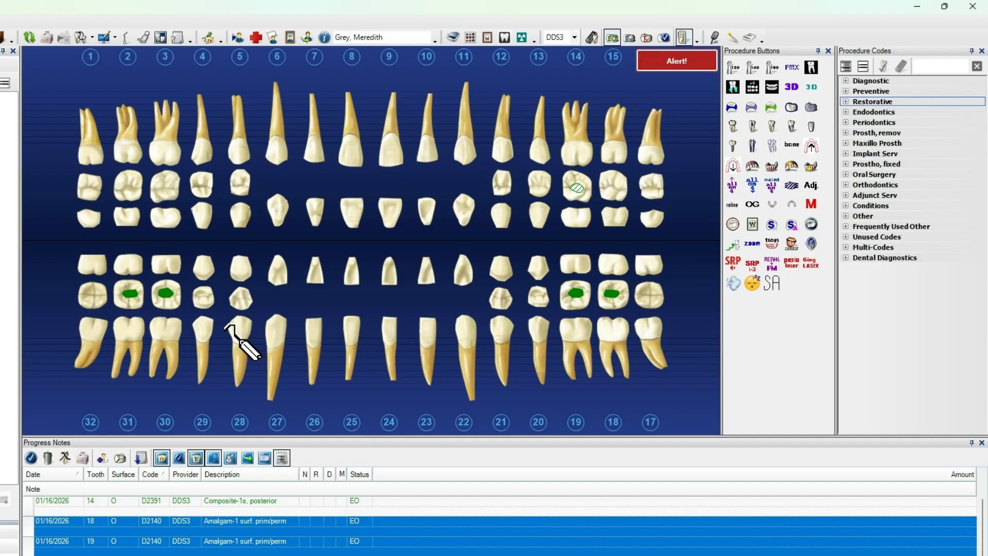
- Chart D2750 PFM crowns on teeth 3, 15 and 20
click(173, 164)
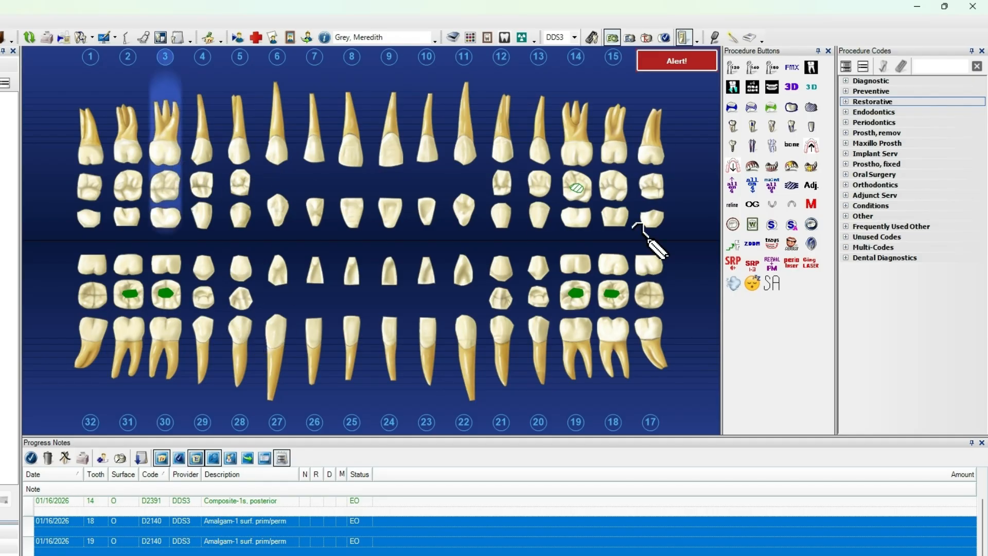
click(613, 185)
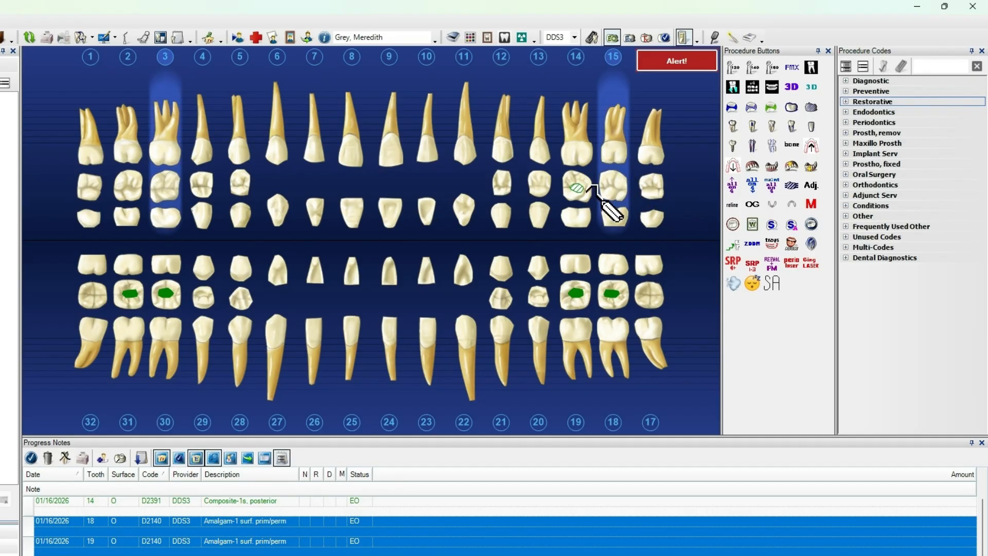
click(538, 323)
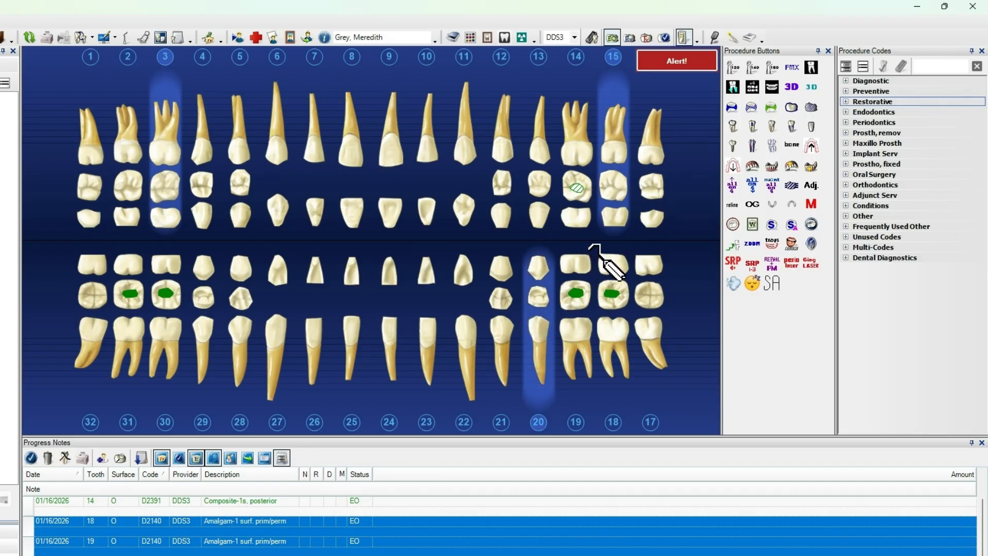
click(810, 106)
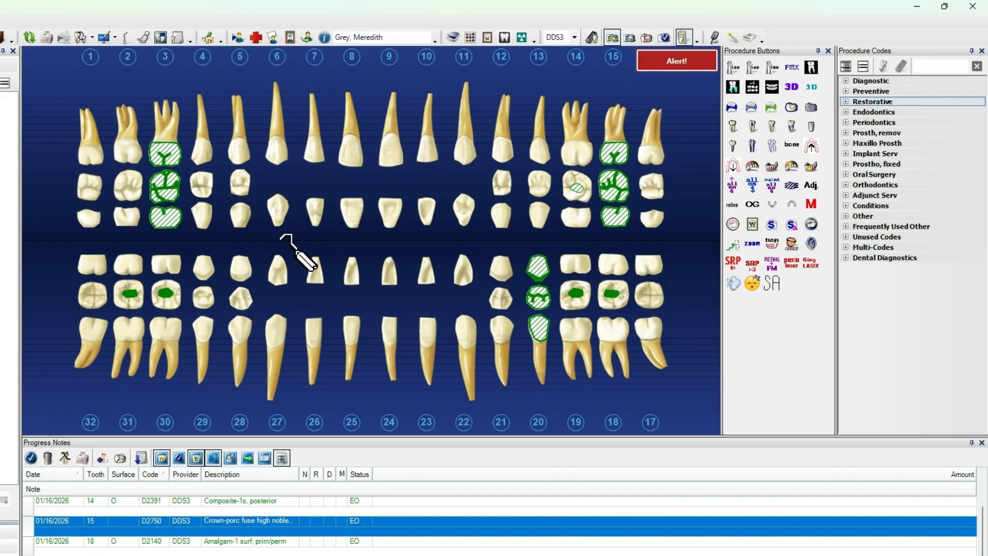
- Select teeth 1, 32, 17, 16, 12, 21, 28 and 5 and mark them missing
click(94, 181)
click(111, 297)
click(656, 320)
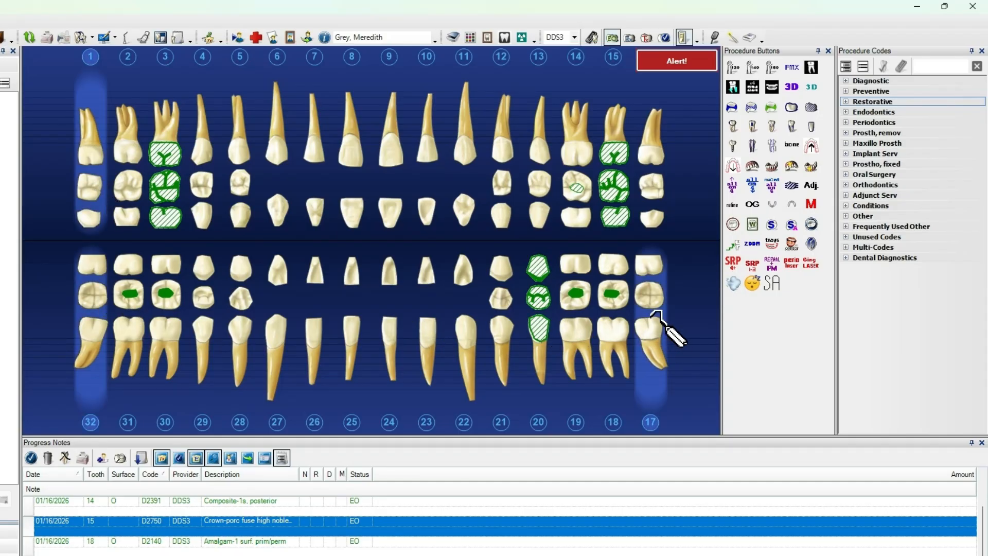
click(649, 188)
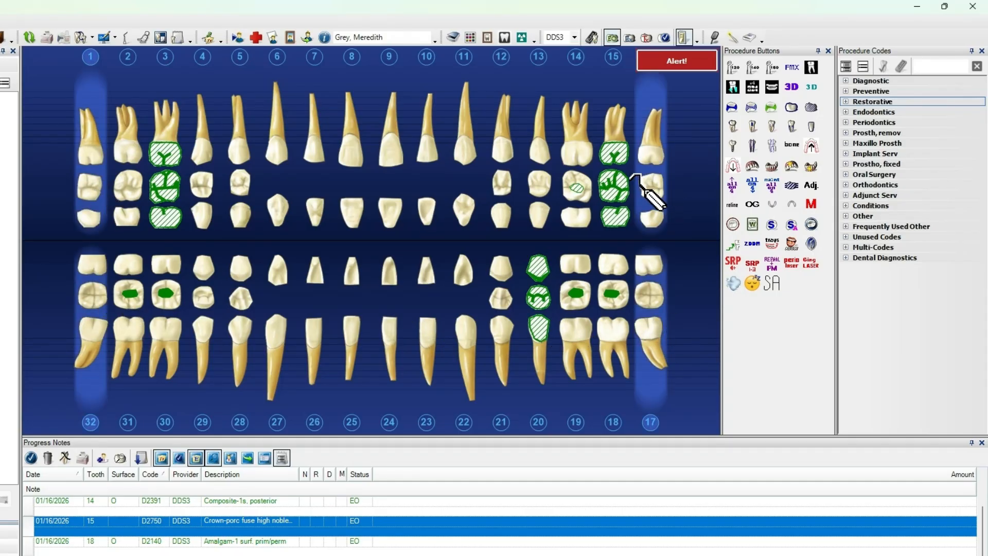
click(498, 216)
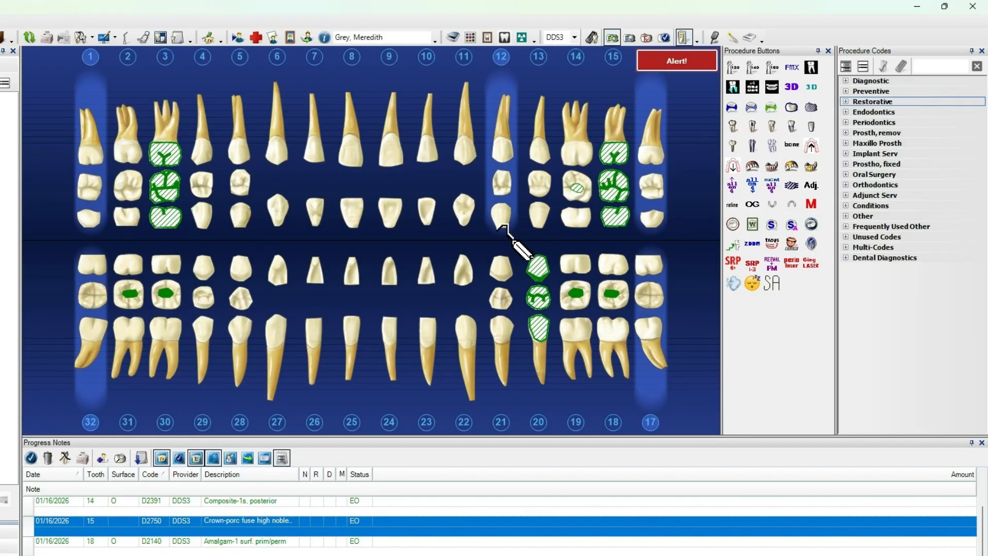
click(502, 290)
click(242, 294)
click(242, 205)
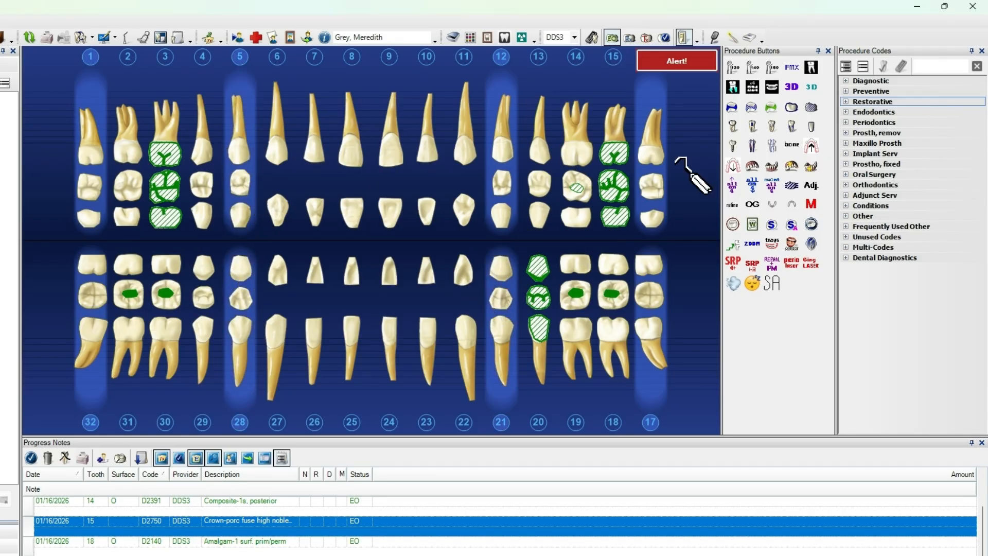
click(811, 203)
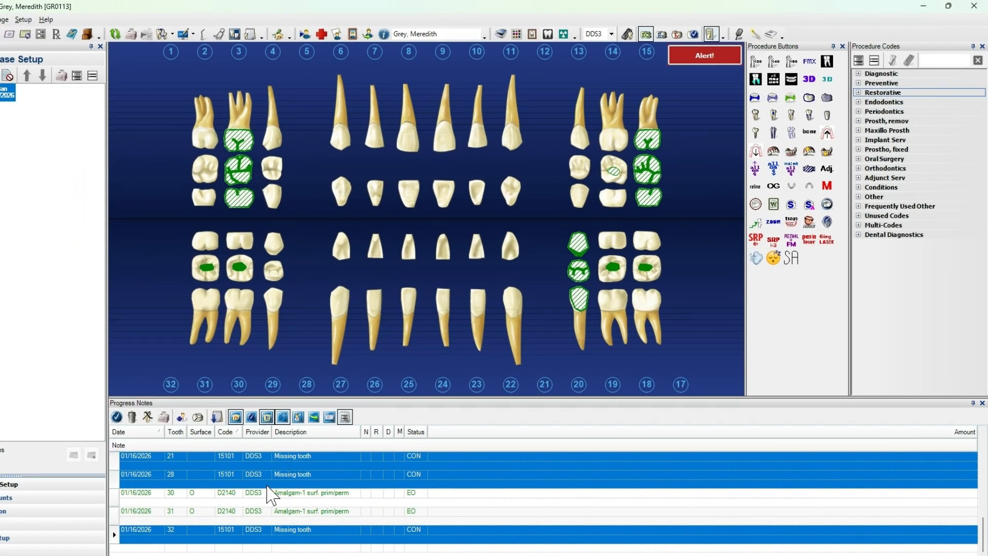
click(301, 495)
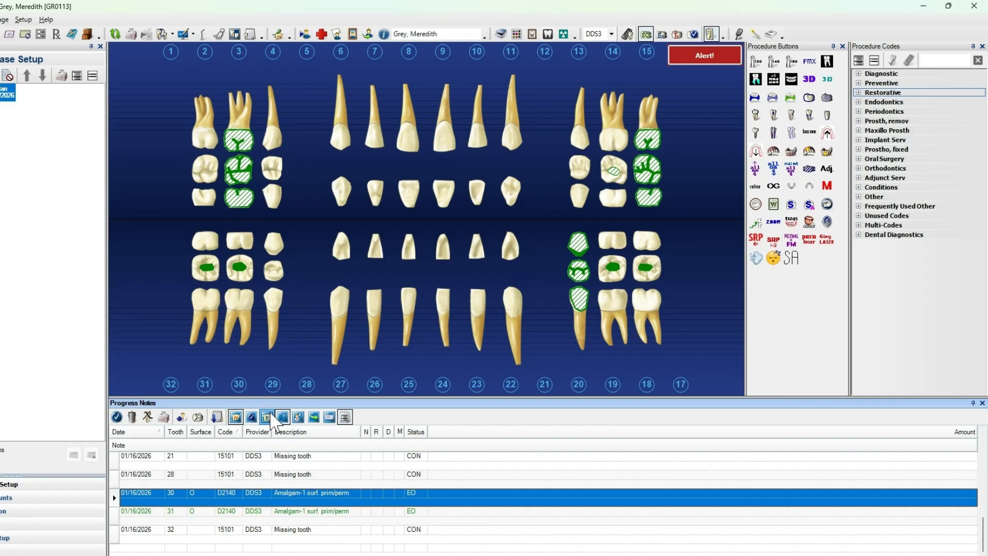
scroll(275, 492, up, 2)
scroll(264, 474, up, 4)
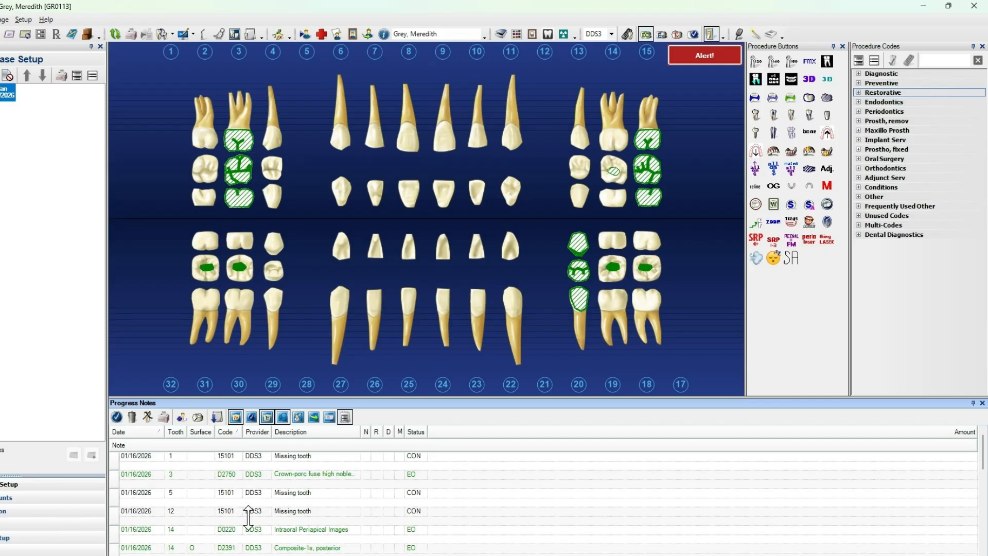
scroll(250, 517, down, 3)
scroll(249, 517, down, 2)
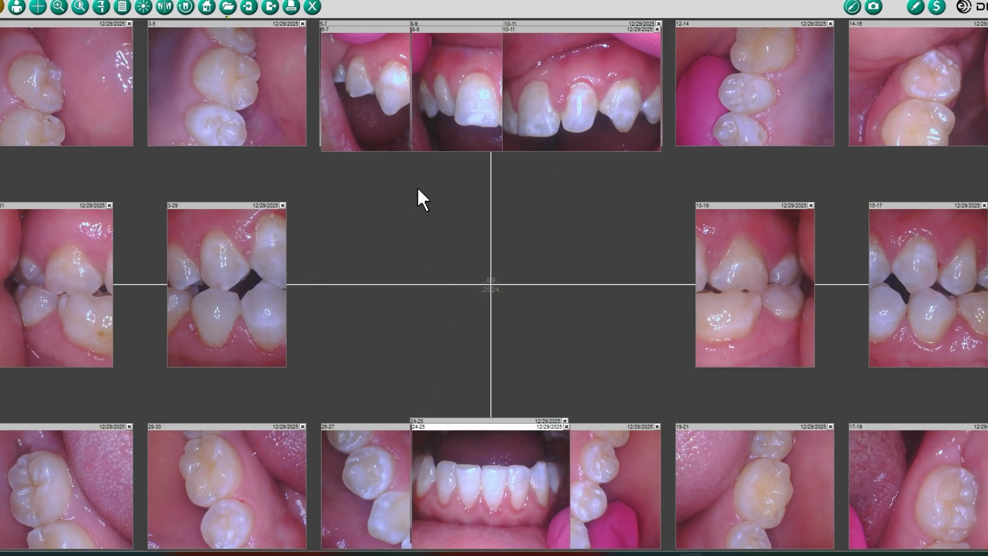
- Bring the teeth 8-9 front photo forward in the 12/29/2025 intraoral series
click(436, 39)
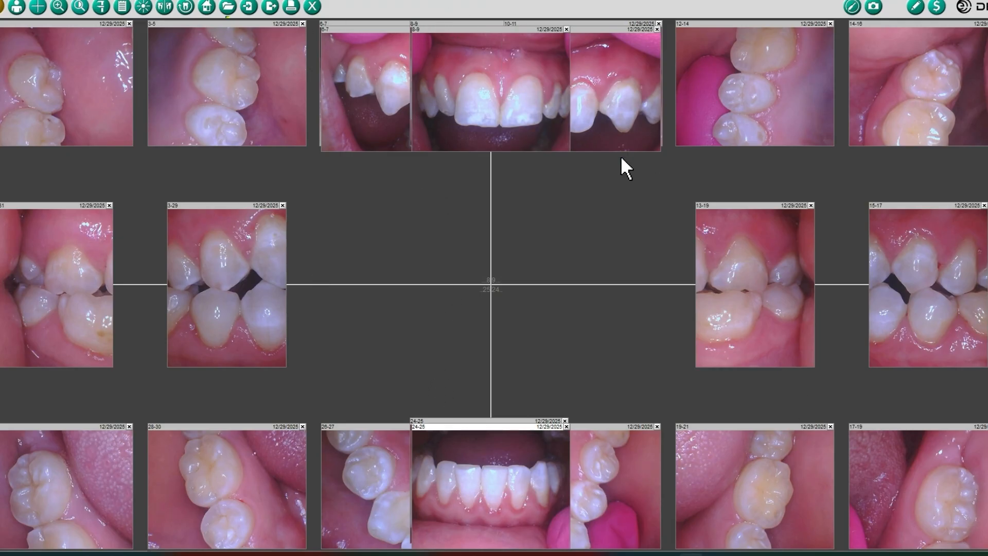